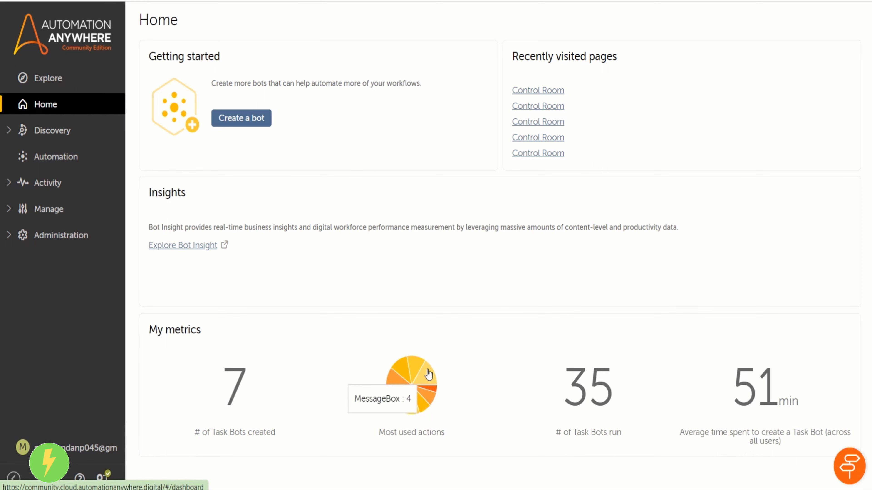
Step: View the most used actions metric and the Discovery processes, and open the Automation page with the bot files and folders
mouse_move(414, 367)
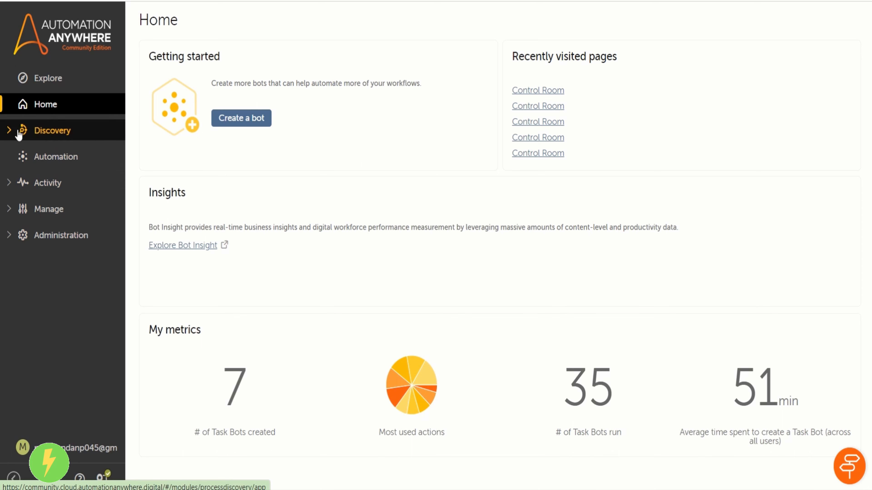
click(11, 134)
click(44, 159)
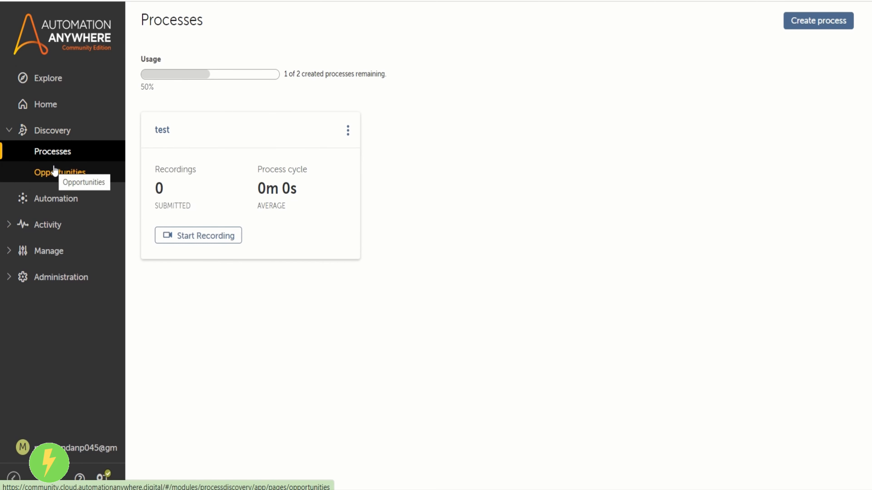
click(54, 206)
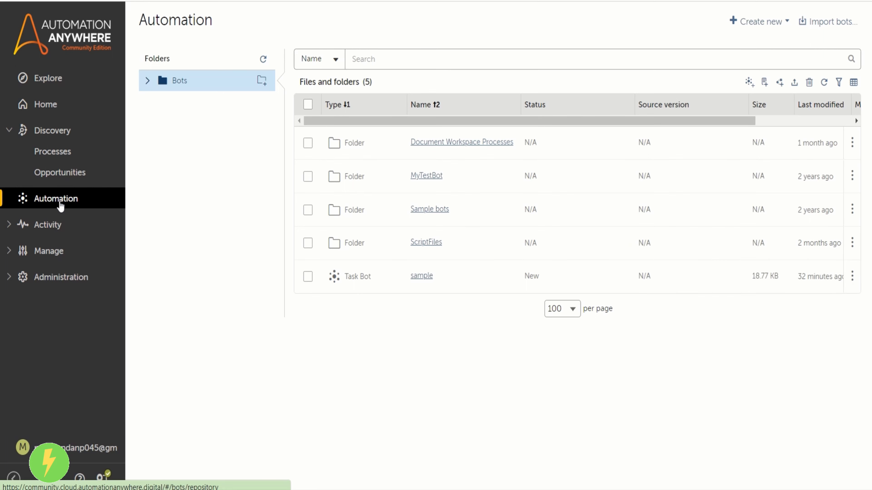
Step: Expand the Activity, Manage and Administration sections to review their pages, and open the Users list
click(15, 227)
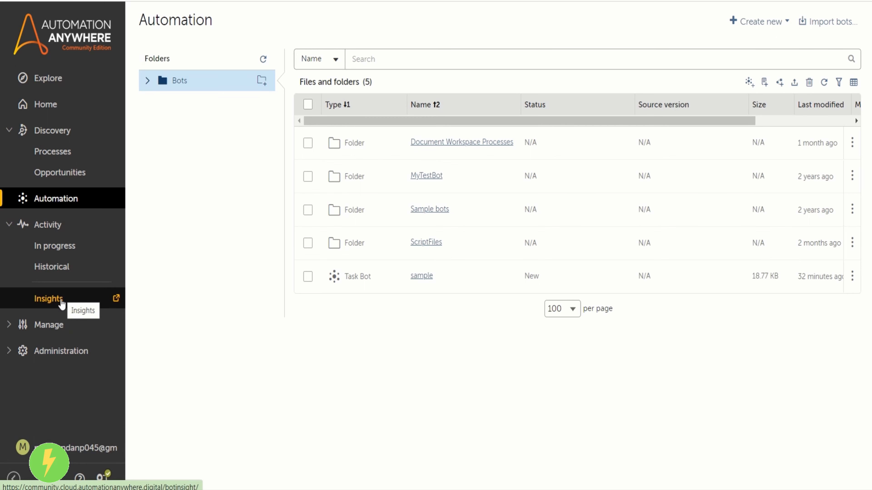
click(56, 330)
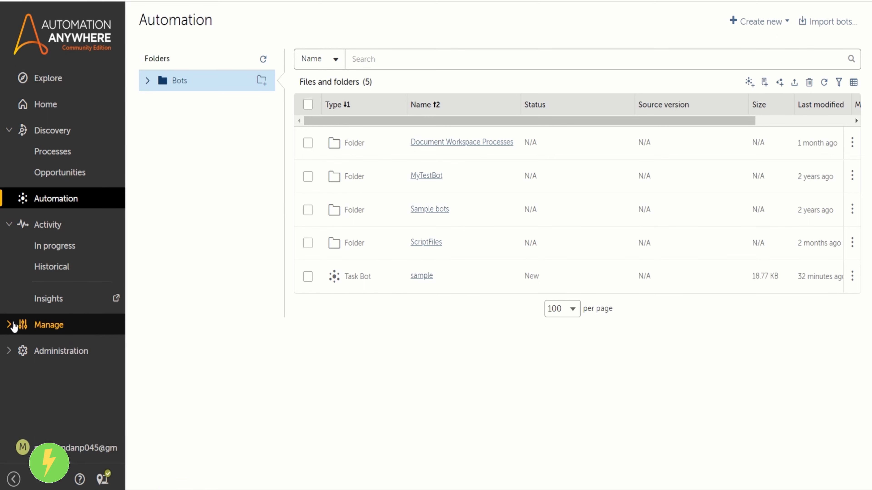
scroll(58, 312, down, 3)
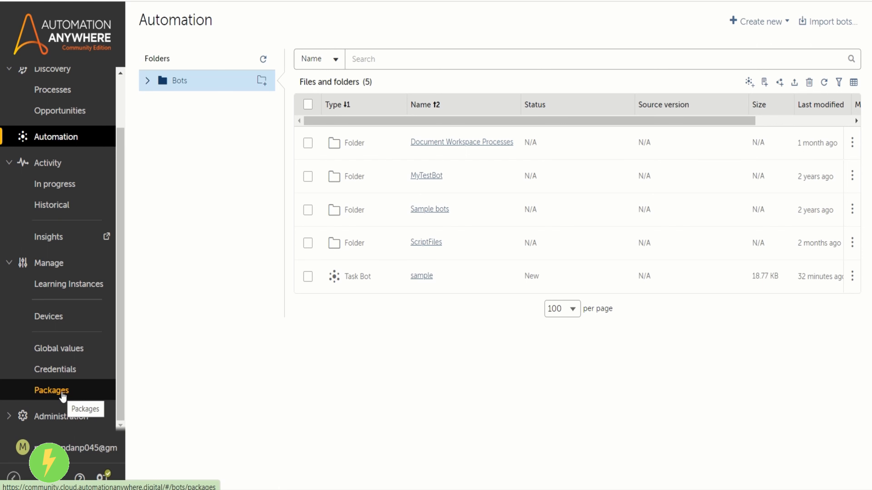
click(12, 416)
scroll(76, 363, down, 1)
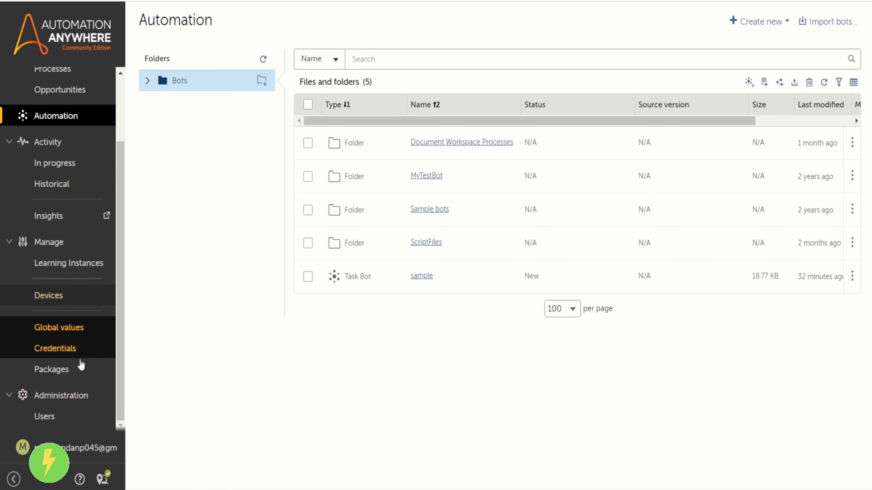
click(48, 418)
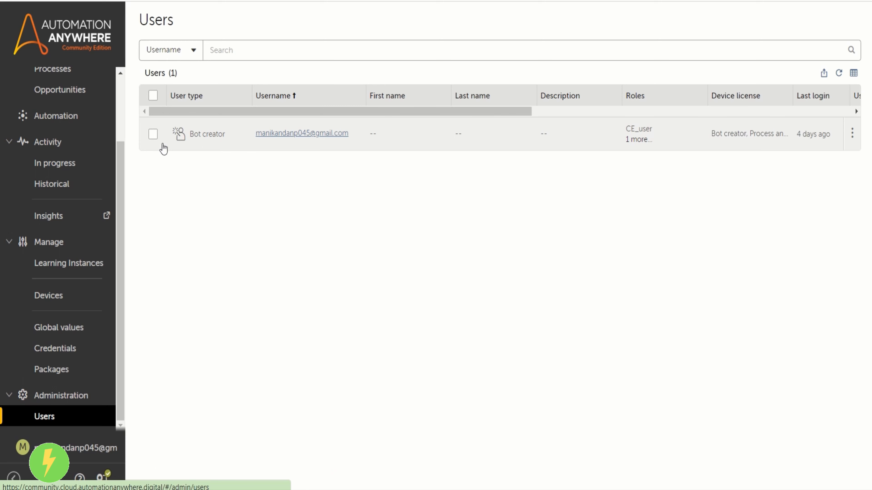
Step: Collapse the Activity, Manage, Administration and Discovery sections and return to the Automation page
scroll(35, 240, up, 3)
click(9, 225)
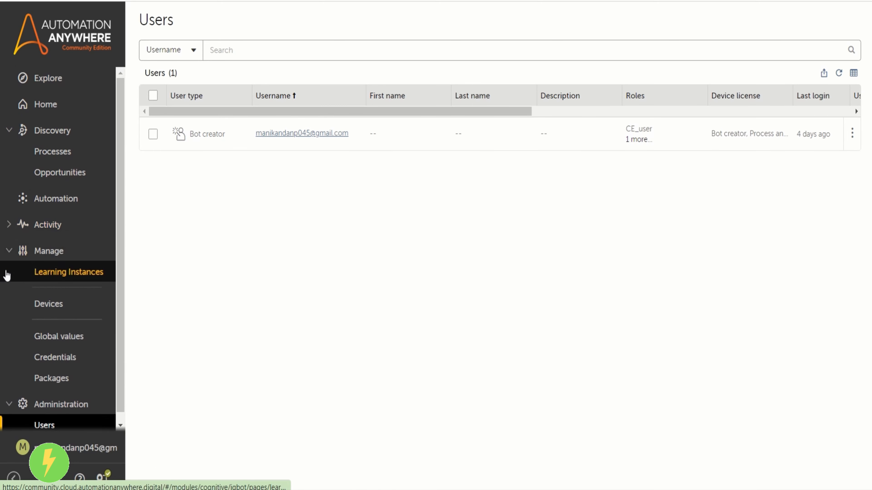
click(9, 251)
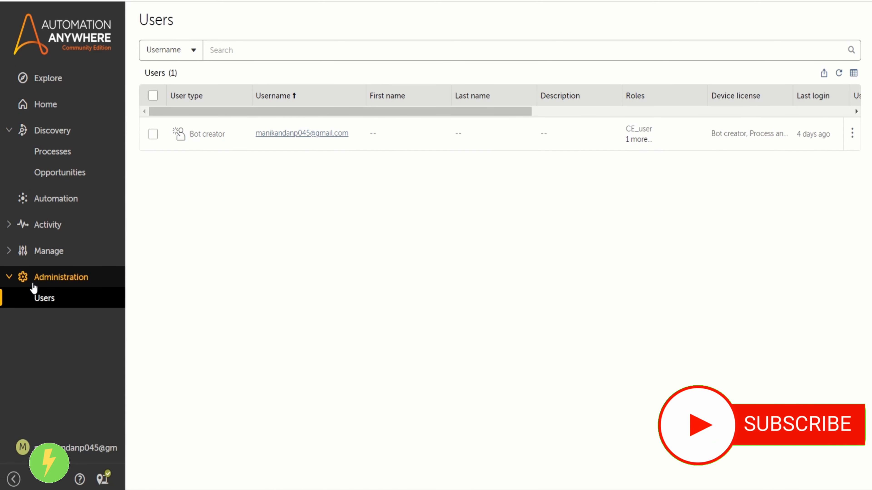
click(9, 278)
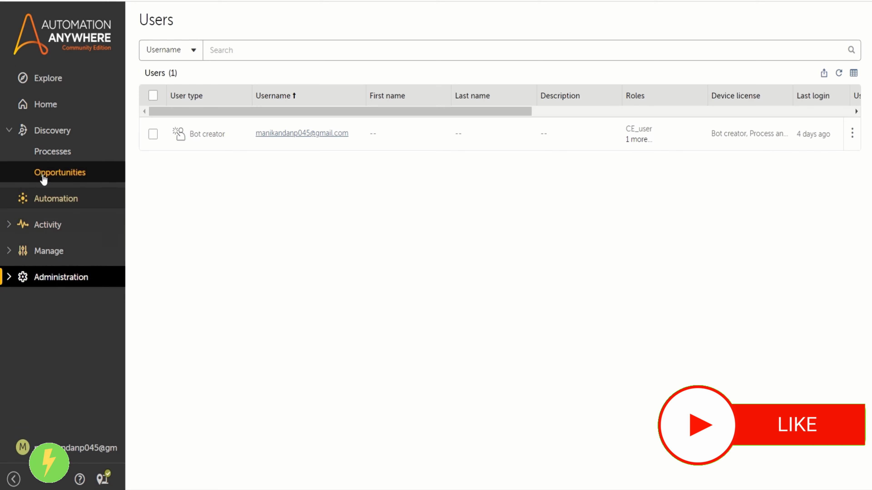
click(5, 134)
click(55, 159)
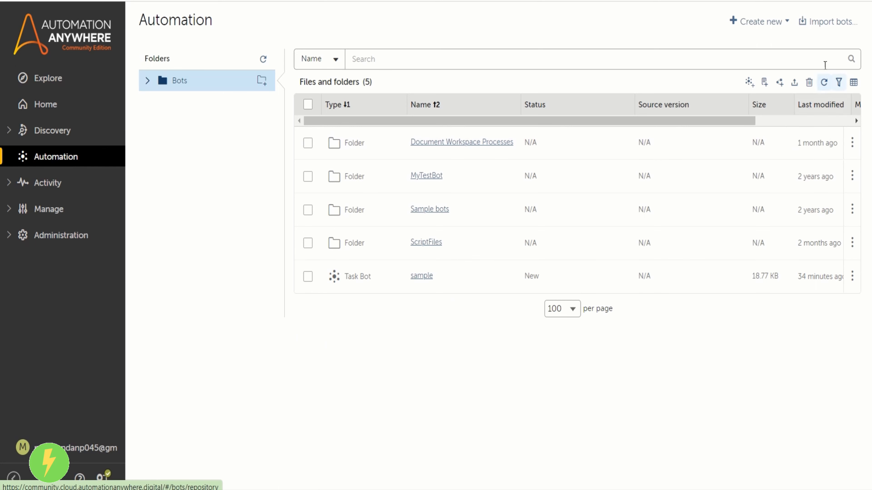
Step: Look at the types of item that can be created and the bot import form with its file picker, and cancel the import
click(780, 25)
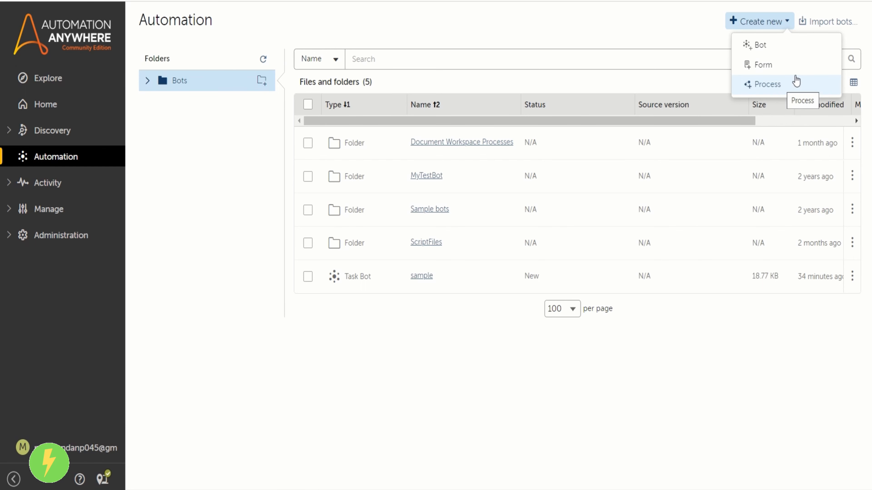
click(829, 23)
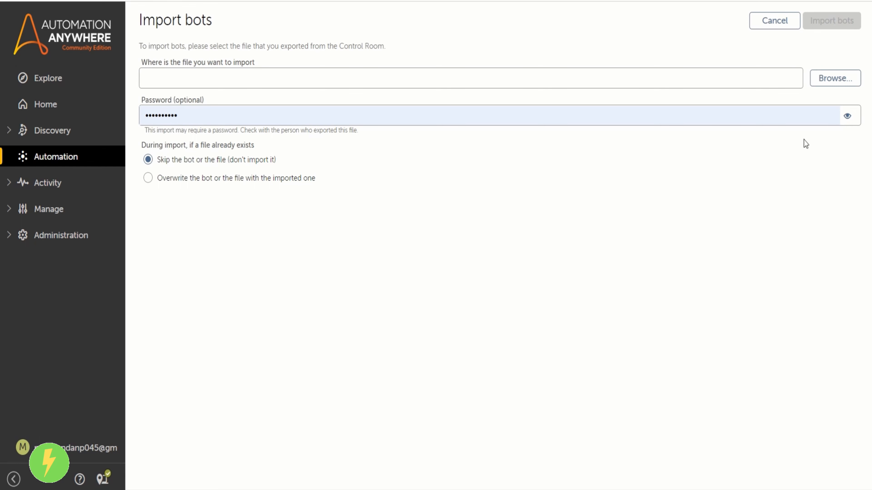
click(832, 76)
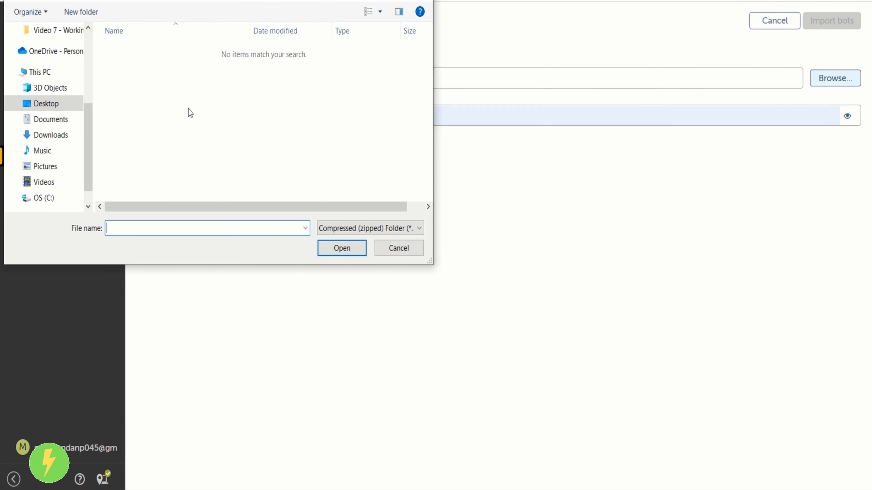
drag(229, 0, 274, 73)
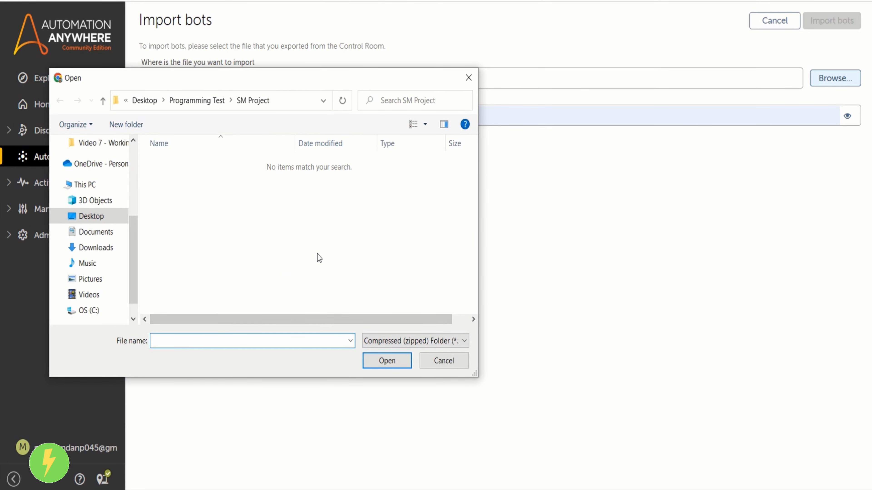
click(468, 83)
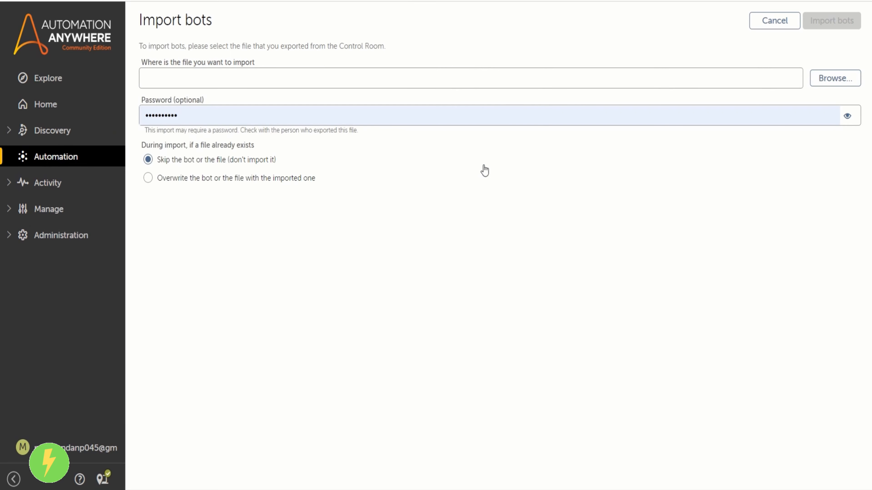
click(775, 23)
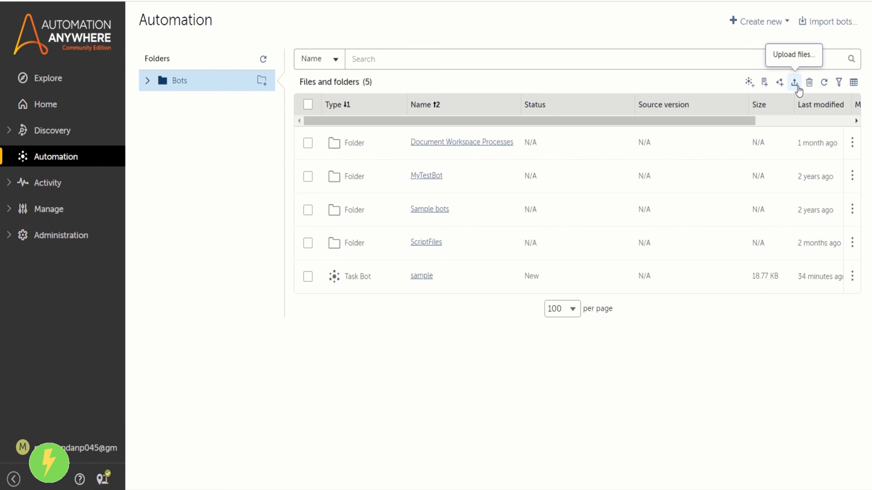
Step: View the files in the ScriptFiles folder, return to the Bots folder and review the column customization options of its file table
click(420, 245)
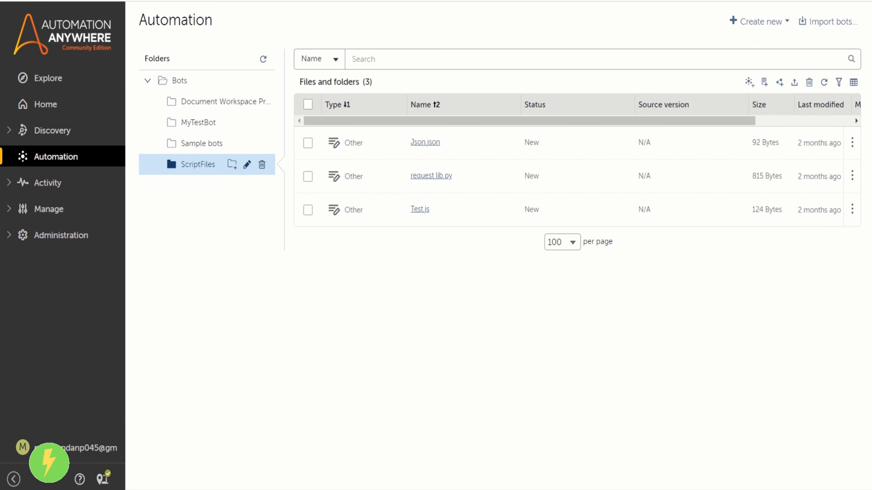
click(180, 81)
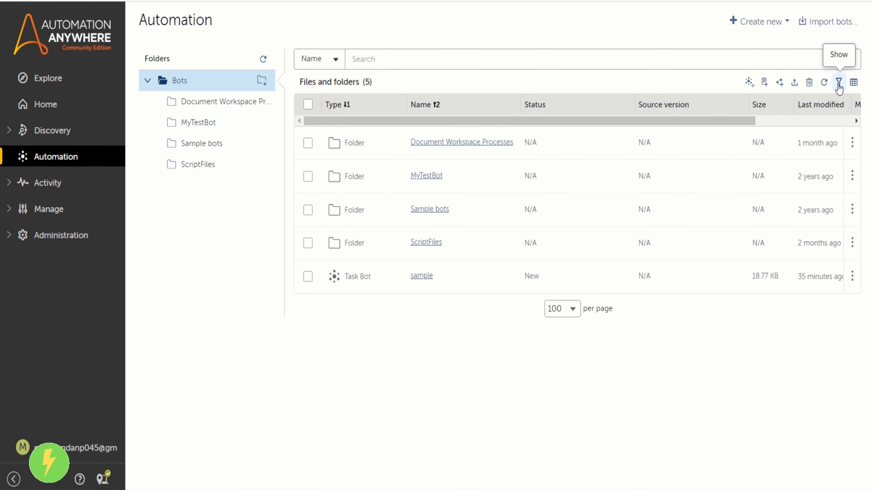
click(853, 89)
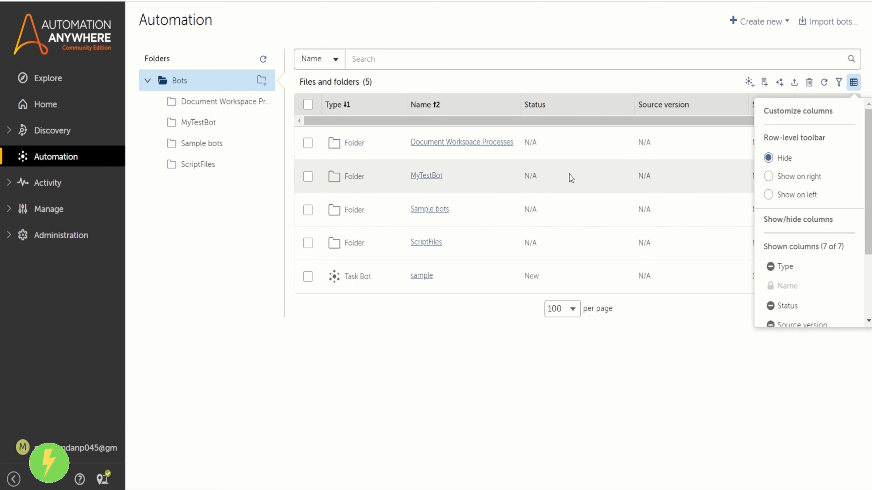
scroll(817, 218, down, 3)
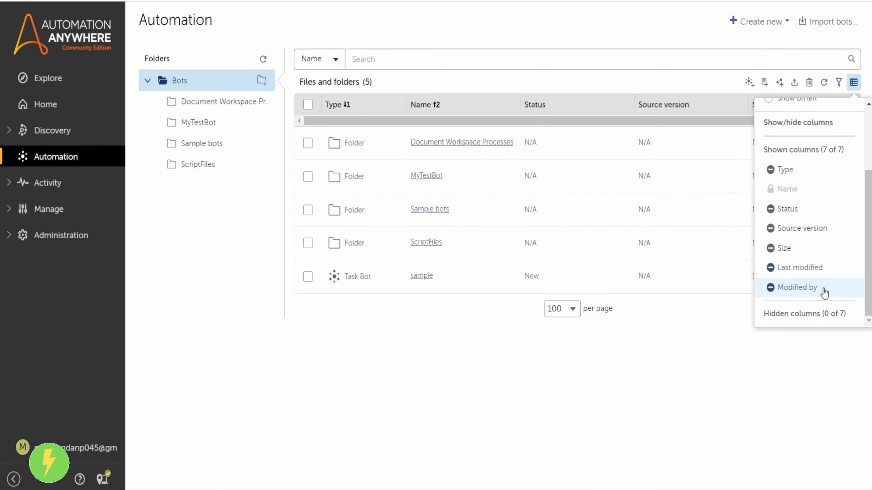
click(564, 83)
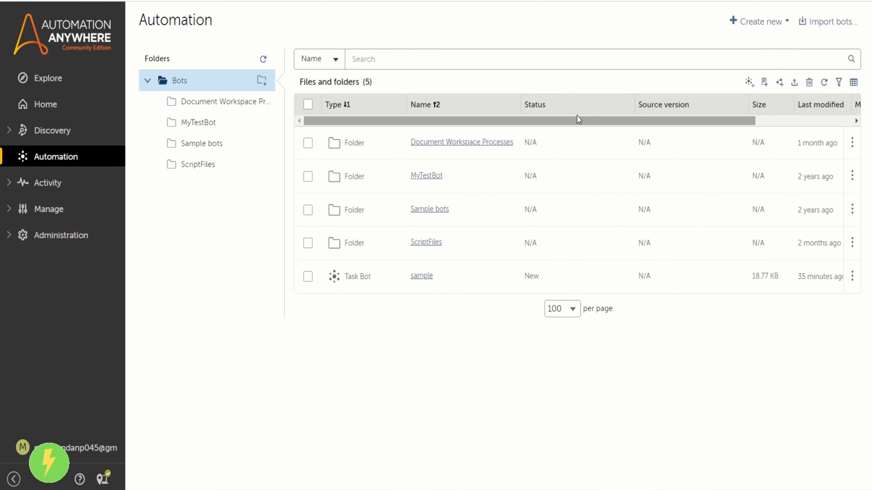
drag(580, 120, 604, 94)
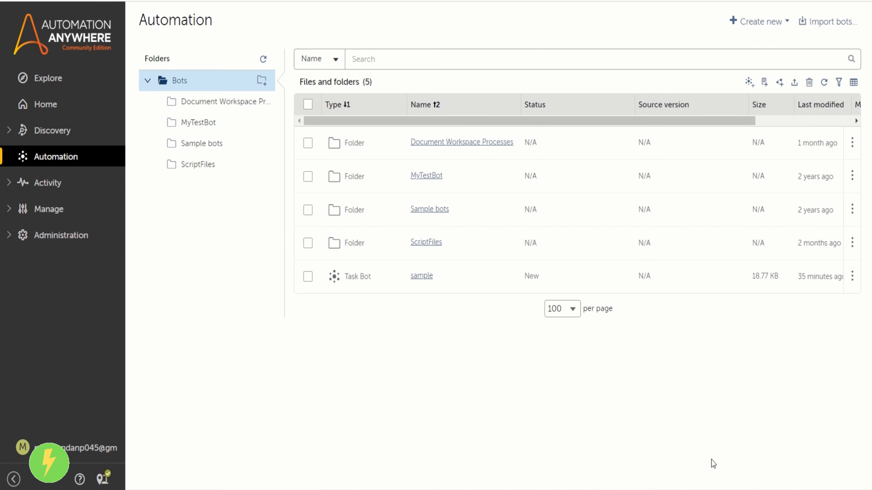
Step: Create a task bot named Test in the \Bots\ folder, browsing the available folders before opening the bot for editing
click(749, 82)
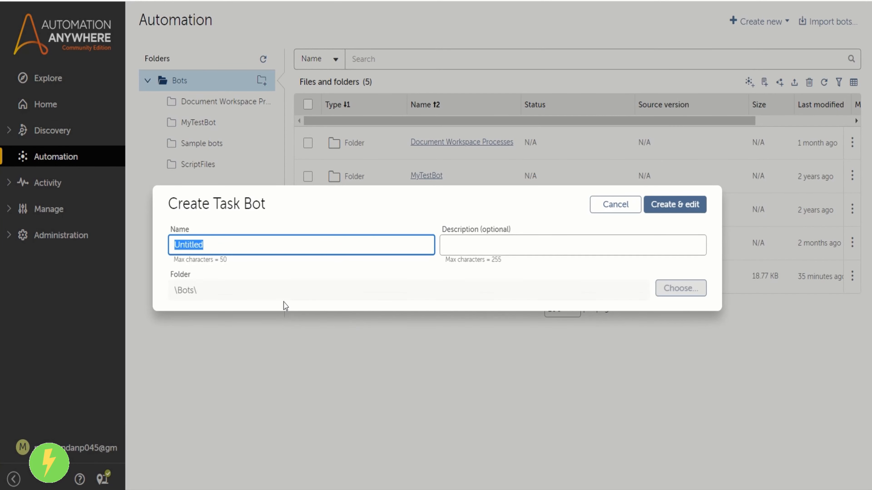
key(BackSpace)
text(Test)
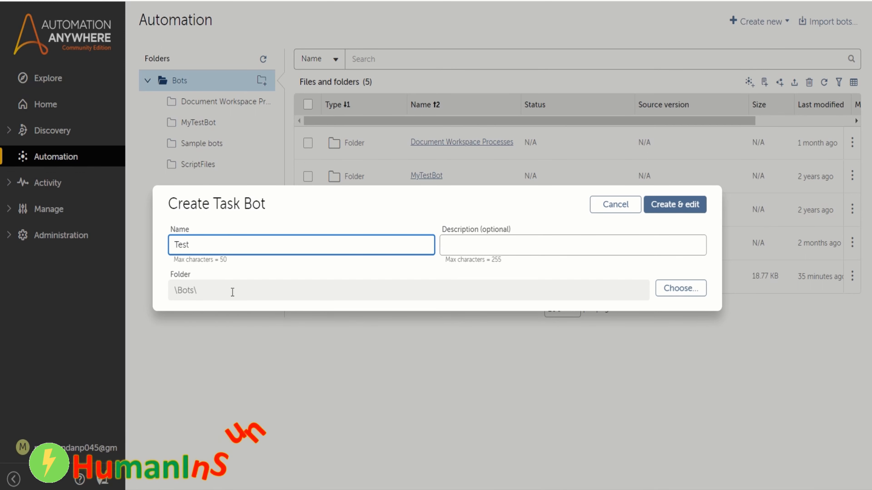
click(677, 289)
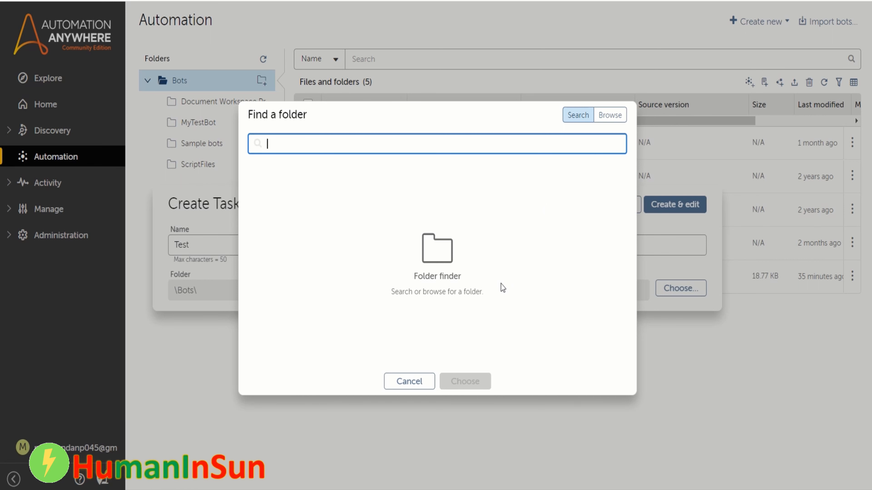
click(437, 255)
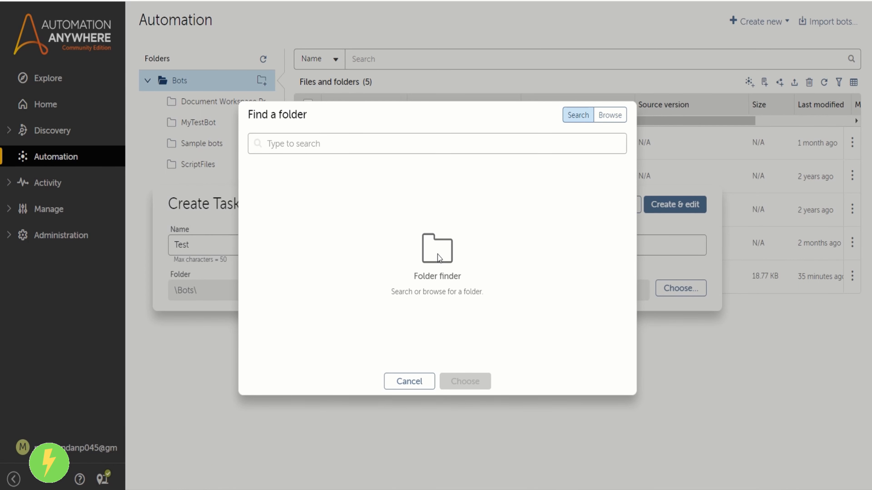
click(613, 115)
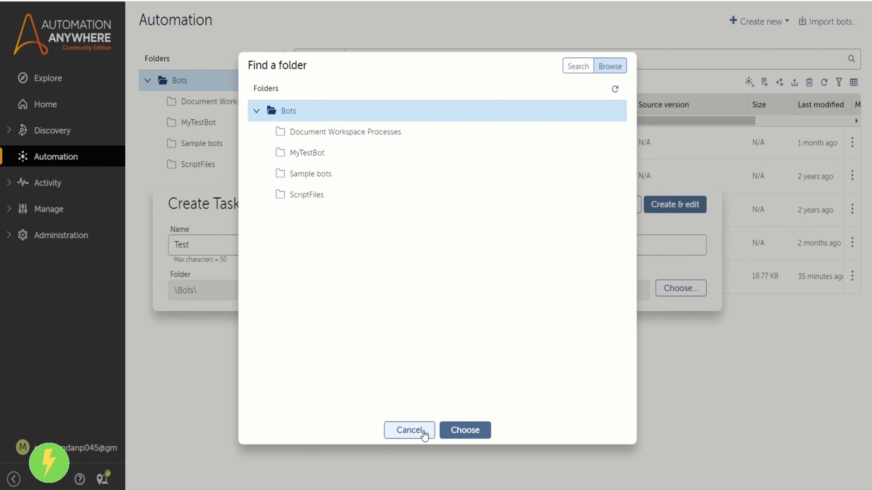
click(409, 430)
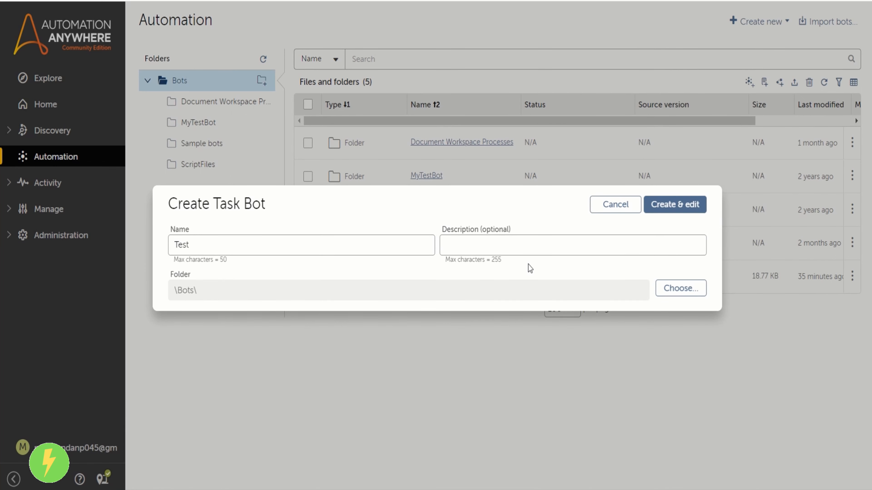
click(666, 208)
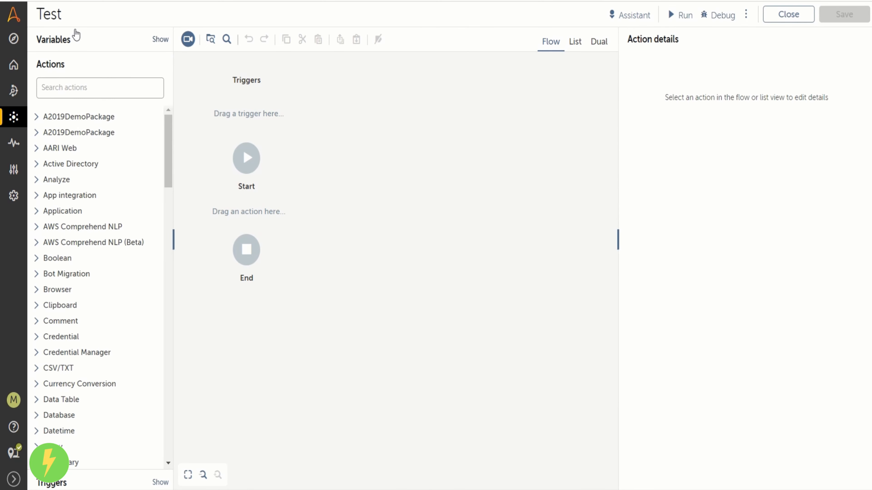
Step: Show the bot's own and predefined variables, and look through the list of available actions in the bot editor
click(161, 39)
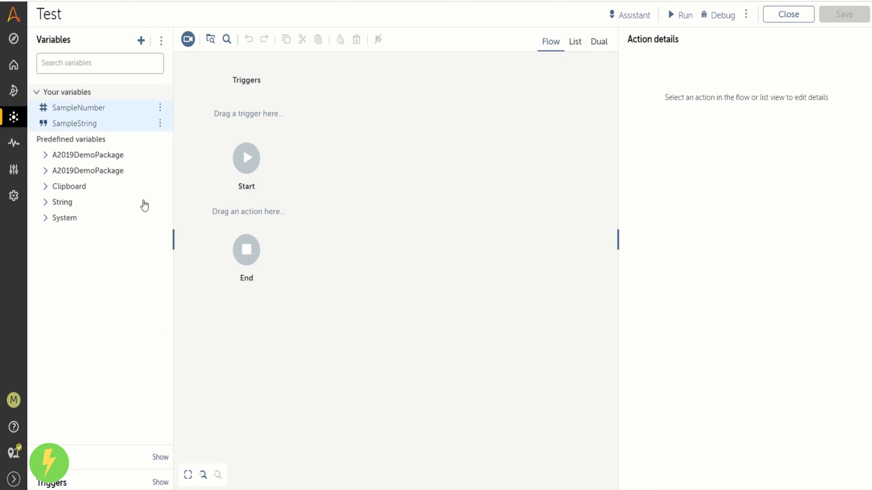
click(159, 461)
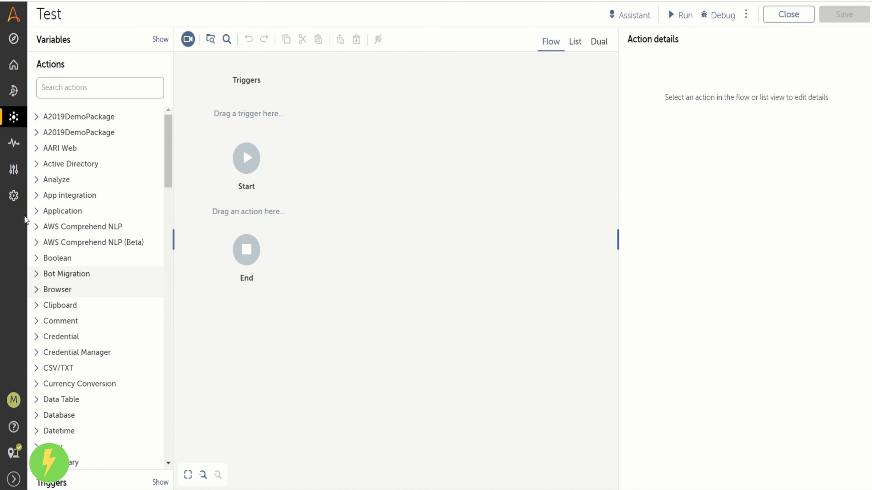
scroll(139, 145, down, 5)
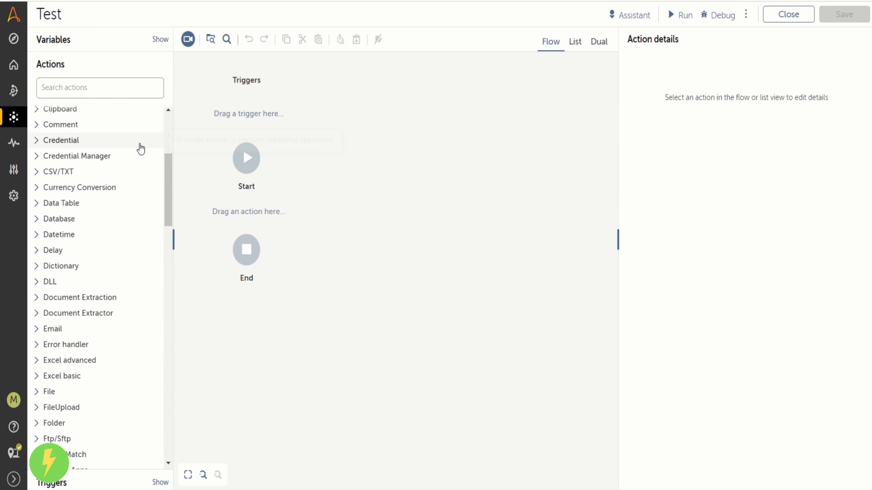
scroll(140, 149, up, 4)
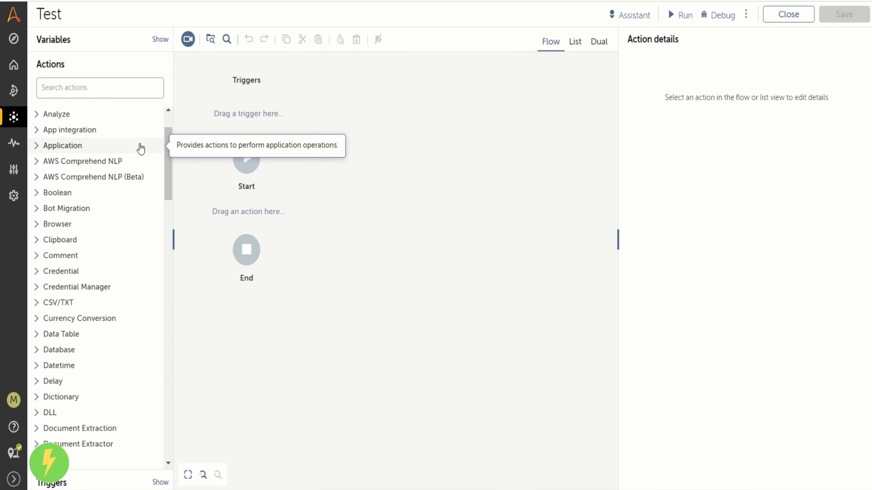
Step: Look through the rest of the available actions, and show the list of triggers in the bot editor
scroll(139, 148, down, 8)
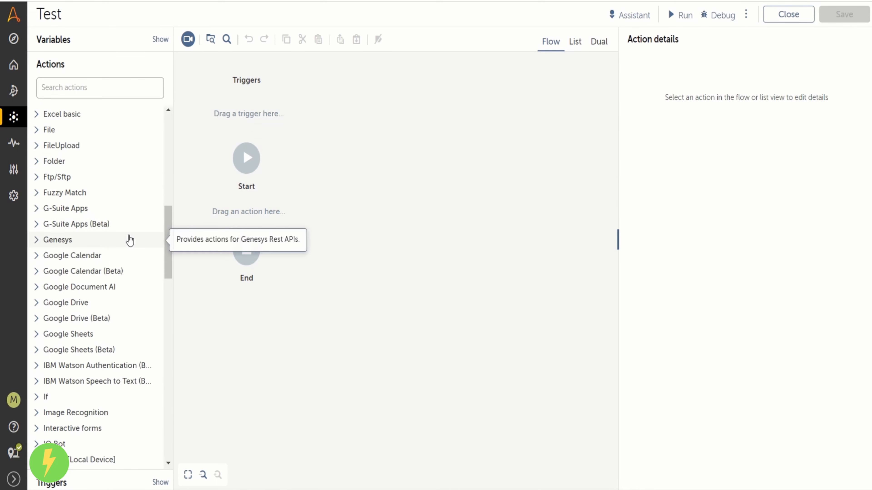
scroll(134, 344, down, 5)
click(160, 483)
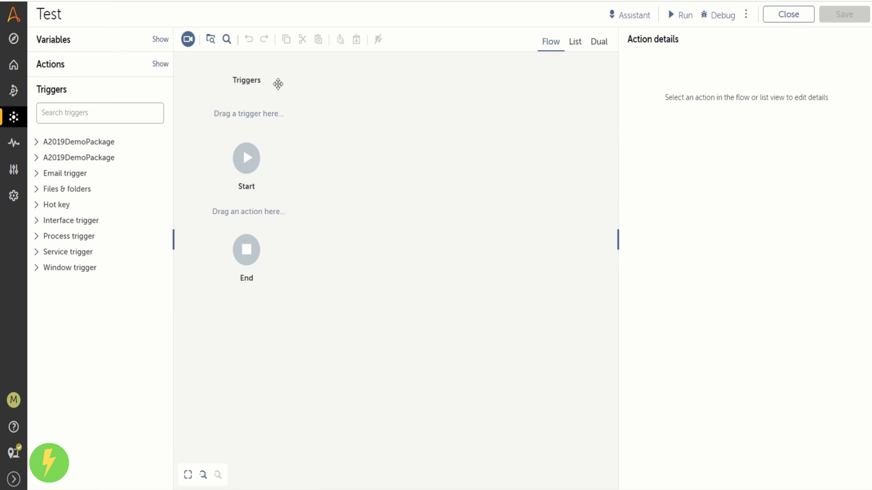
Step: Return to the list of actions, search it for "mess" and add the Message box action between Start and End
click(160, 64)
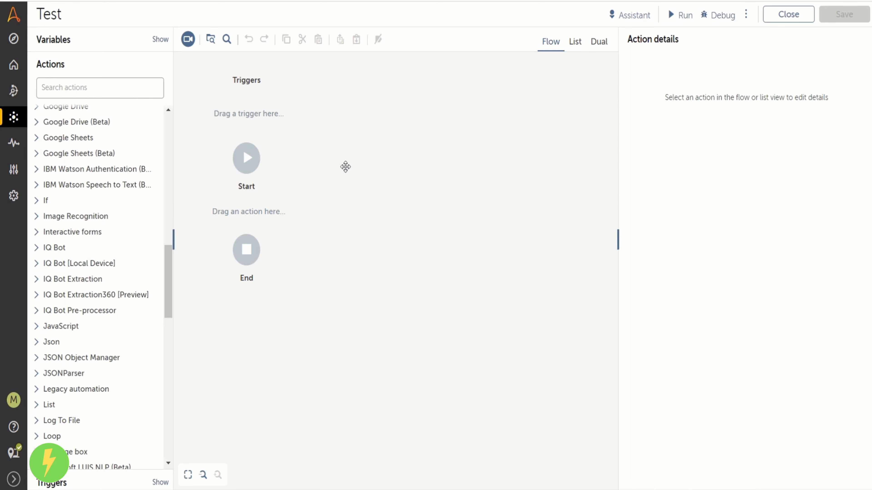
scroll(68, 205, up, 5)
scroll(68, 203, up, 10)
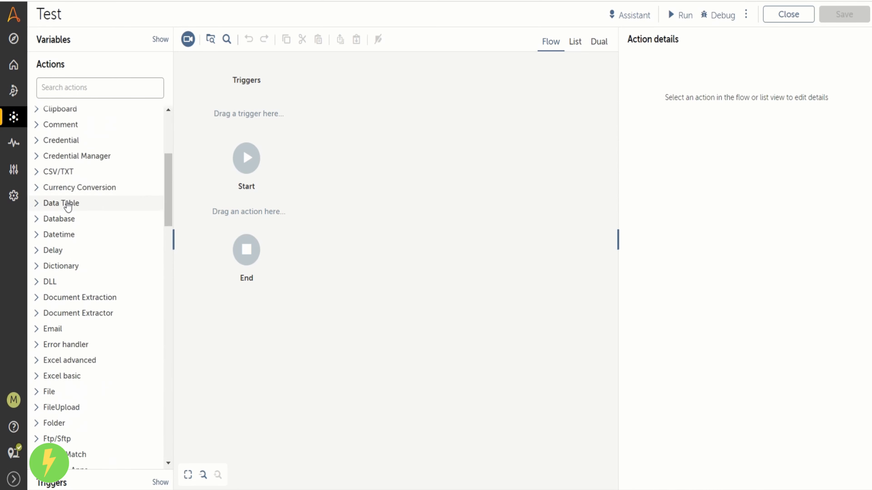
click(57, 87)
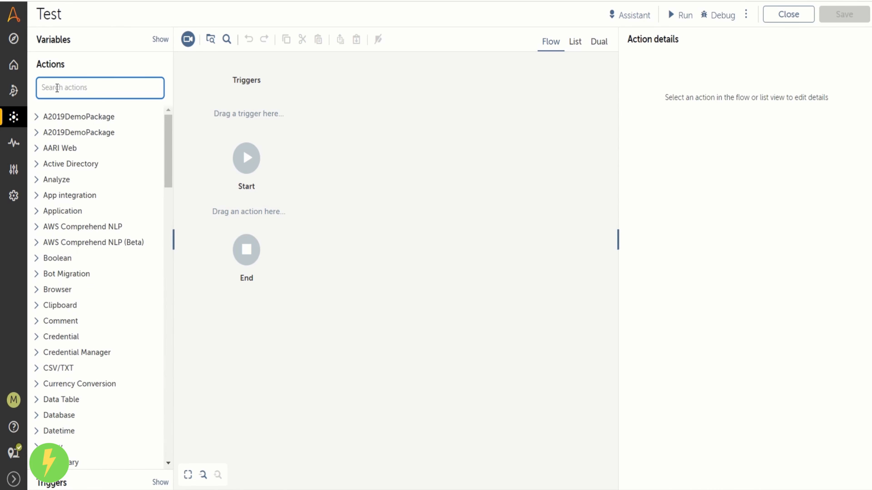
text(mess)
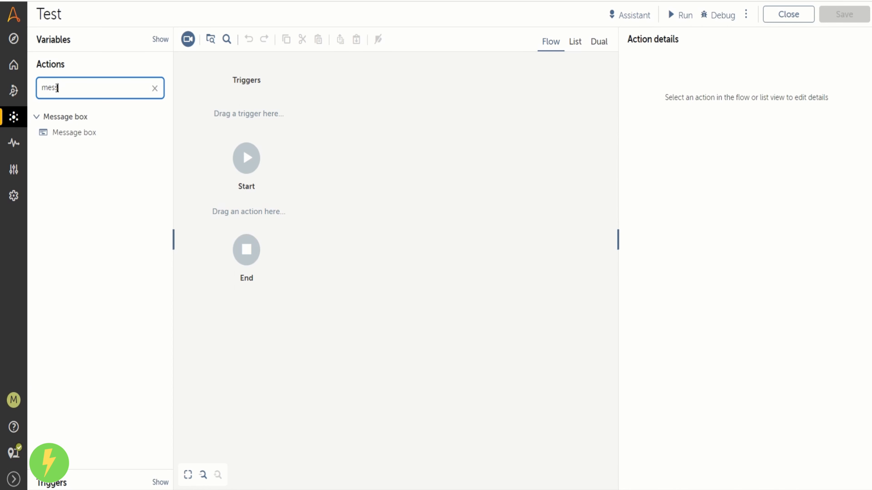
drag(61, 135, 285, 219)
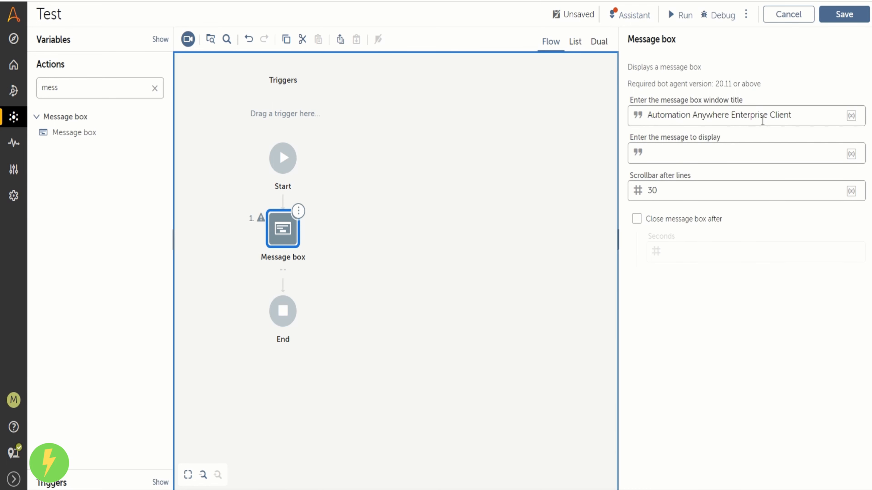
Step: Enter "Welcome to Automation Anywhere" as the message to display in the message box
click(803, 115)
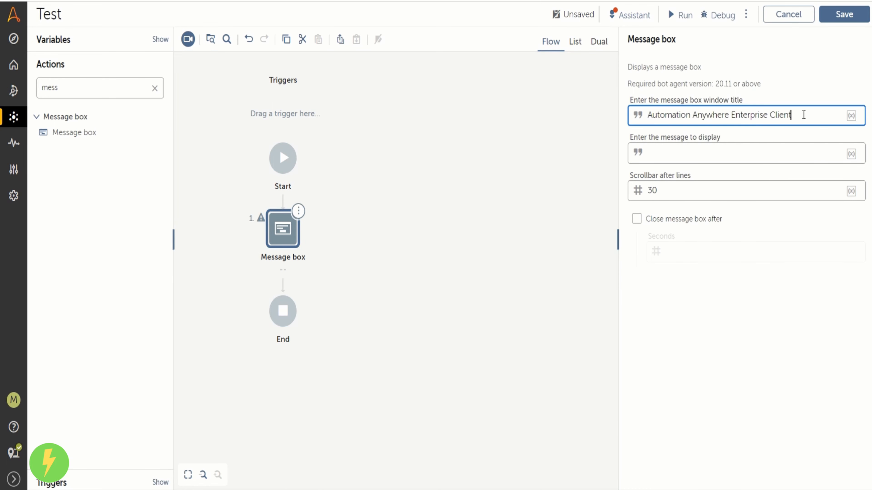
click(718, 146)
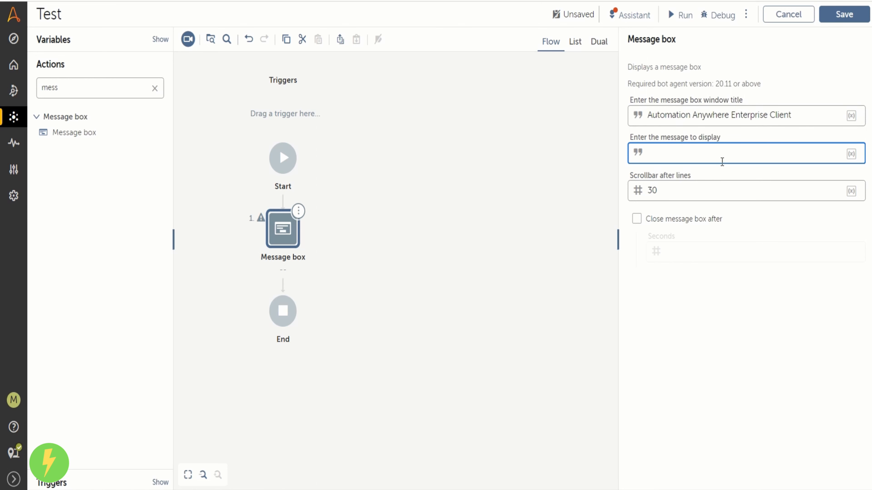
text(We)
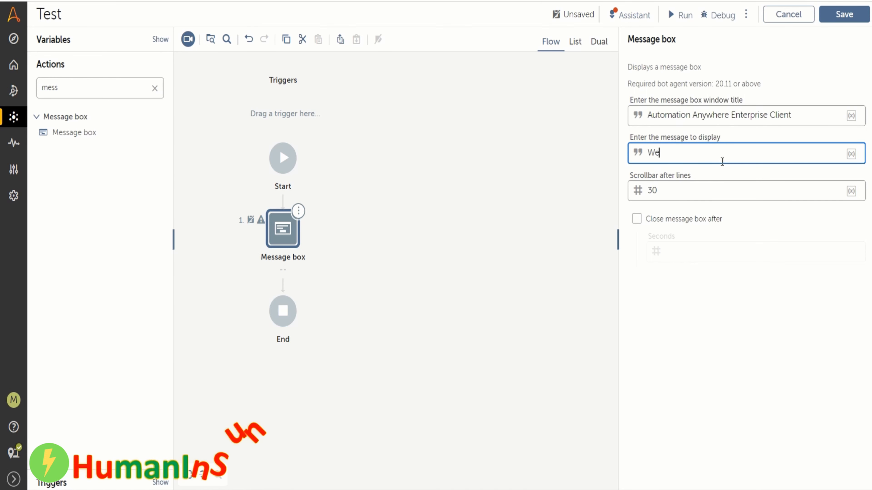
text(lcome to)
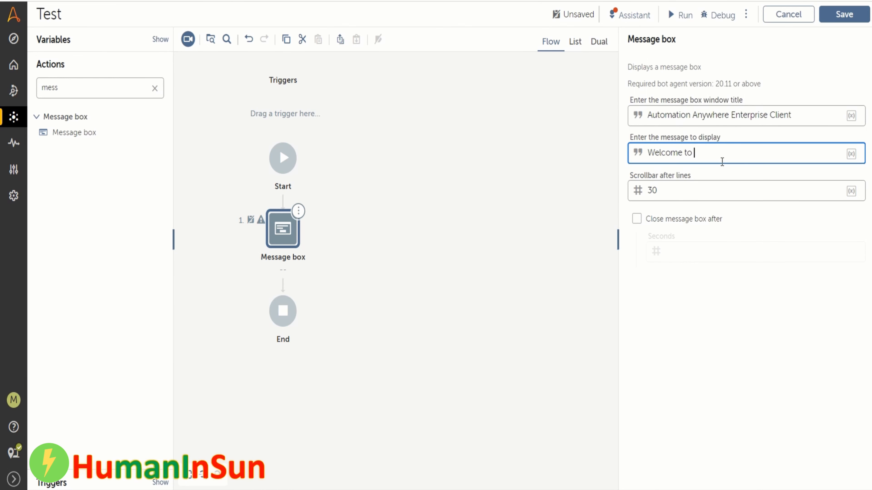
text( Automation Anywhere)
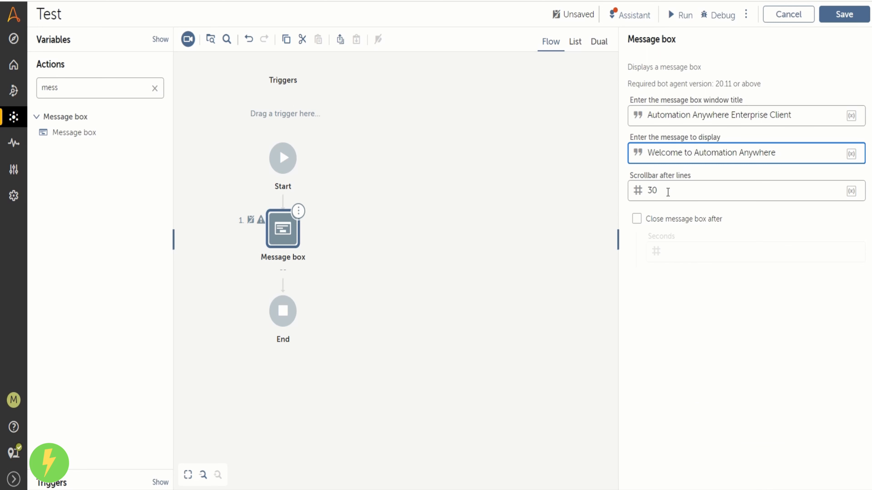
Step: Enable automatic closing of the message box after 5 seconds
click(662, 223)
double_click(666, 251)
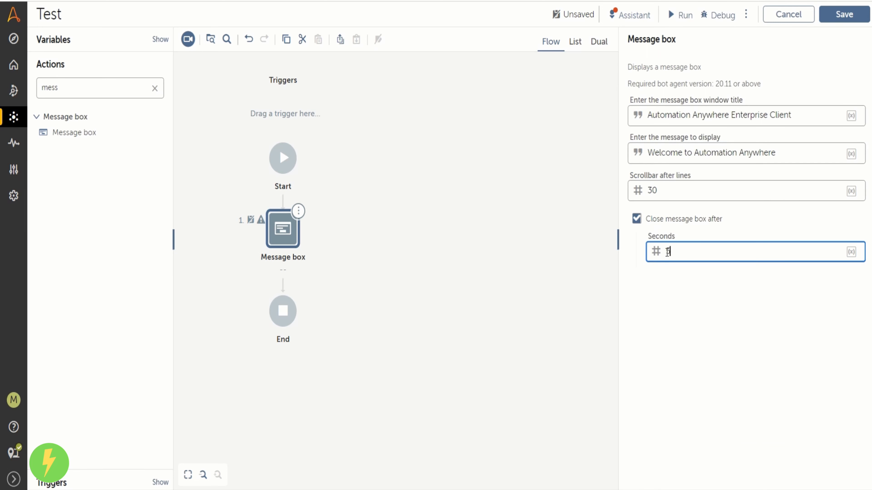
click(683, 256)
click(639, 219)
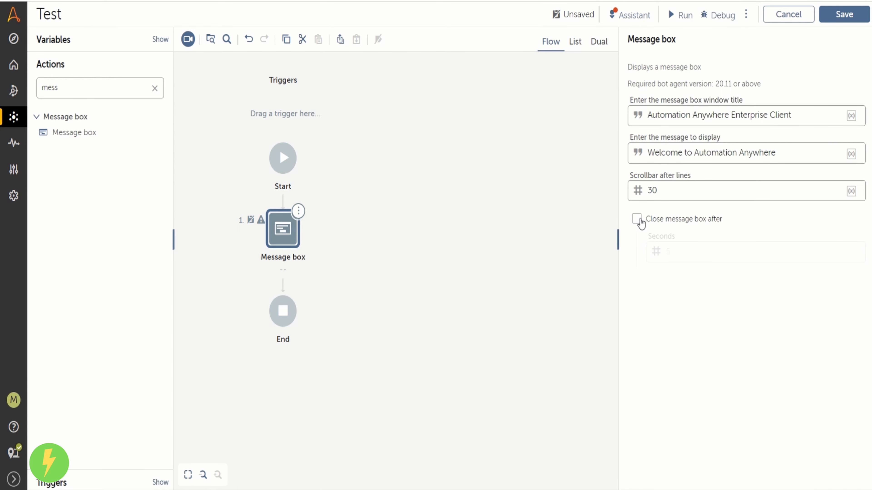
click(637, 219)
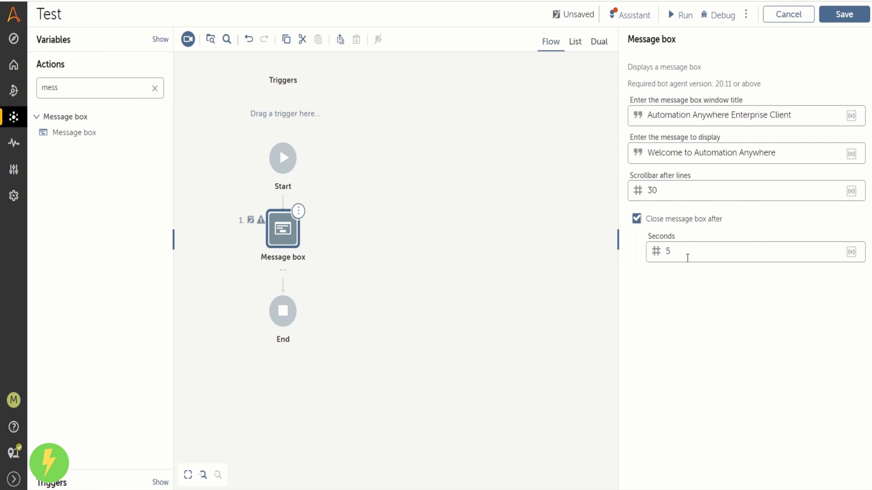
Step: Save the Test bot and run it, closing the run notification when it finishes
click(840, 19)
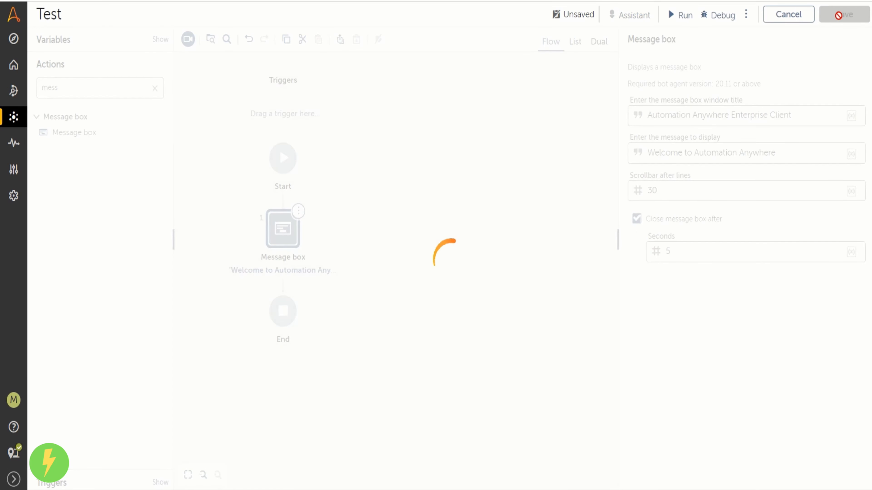
click(682, 18)
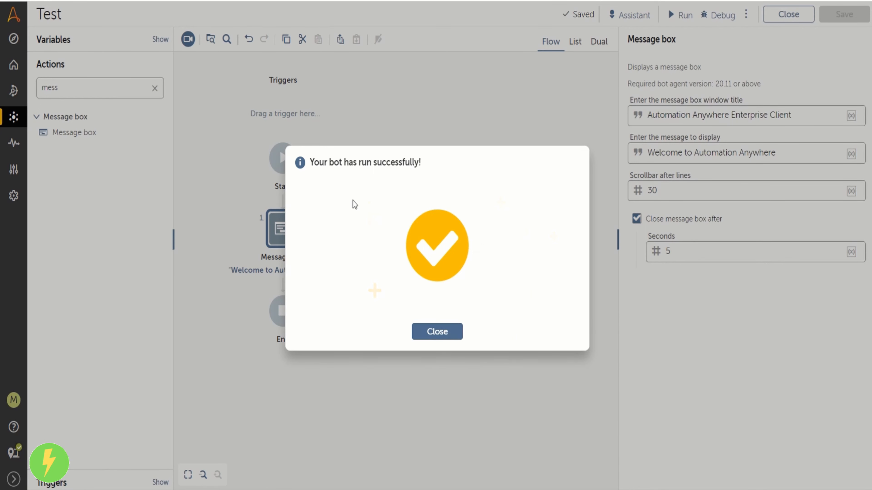
click(435, 332)
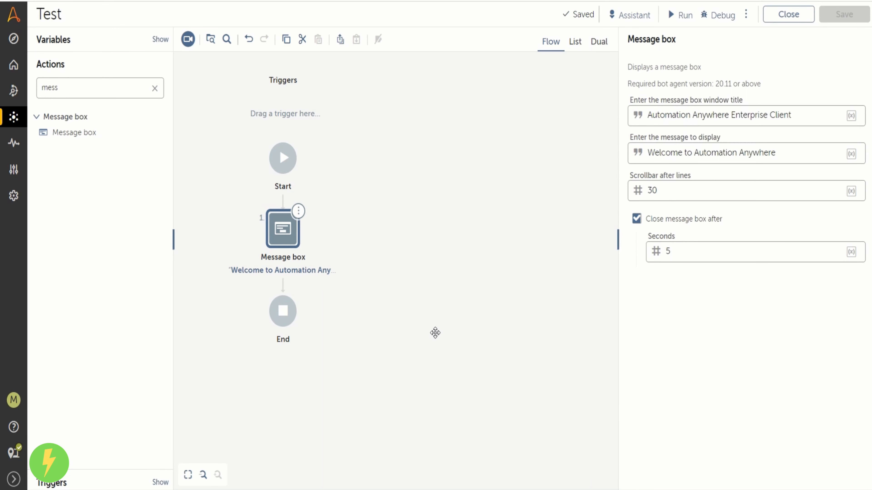
Step: Clear the action search and view the bot in List and Dual views, ending in List view
click(154, 88)
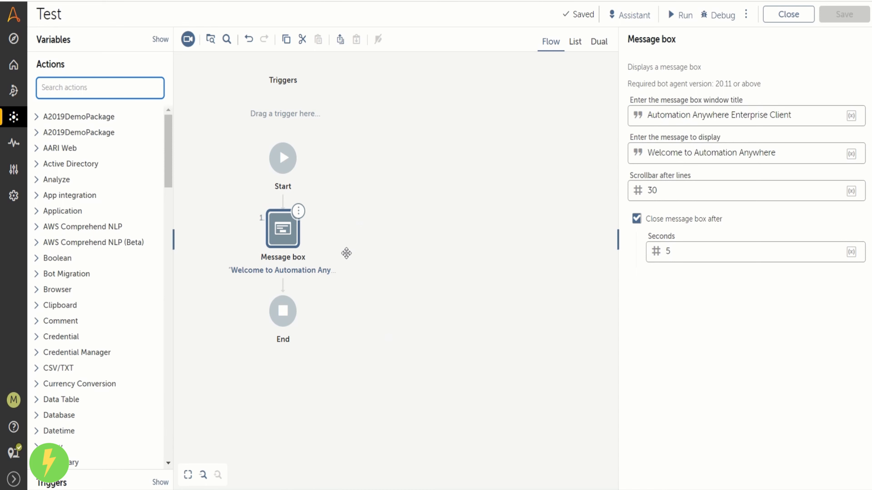
click(571, 49)
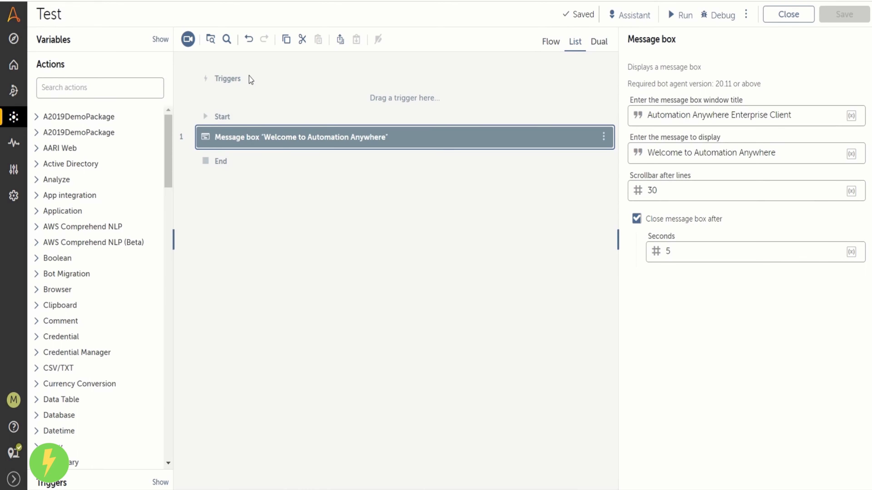
click(598, 47)
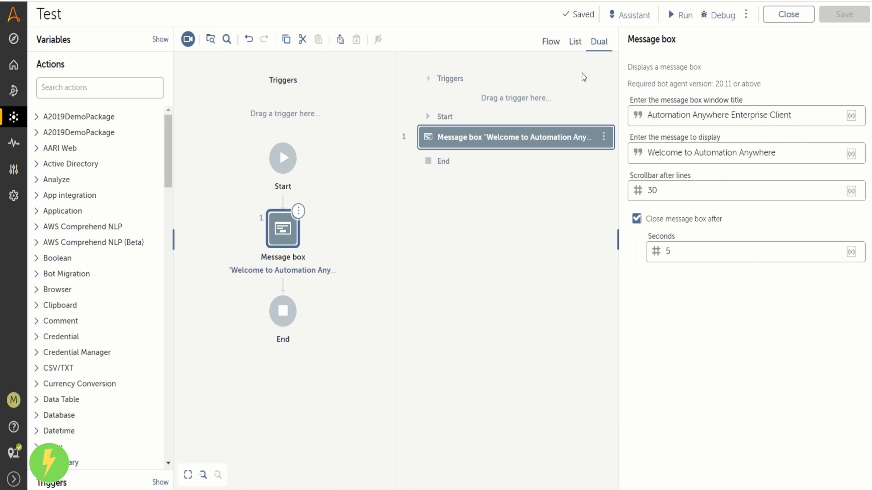
click(579, 43)
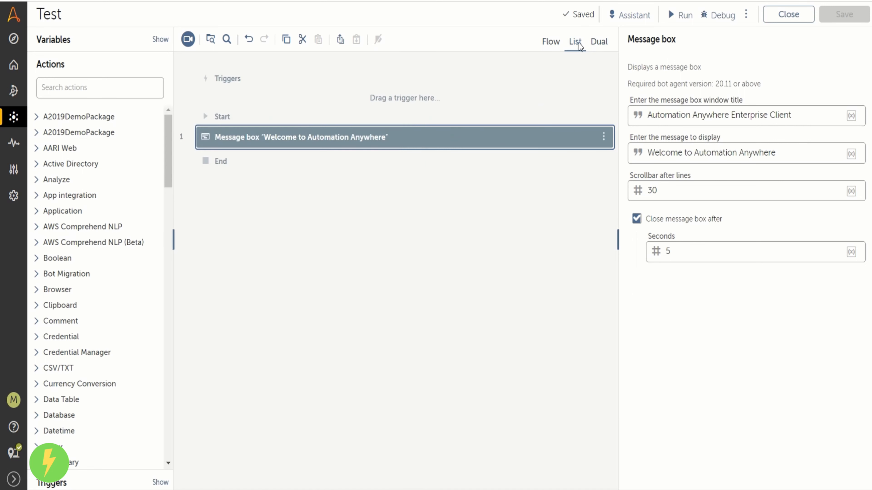